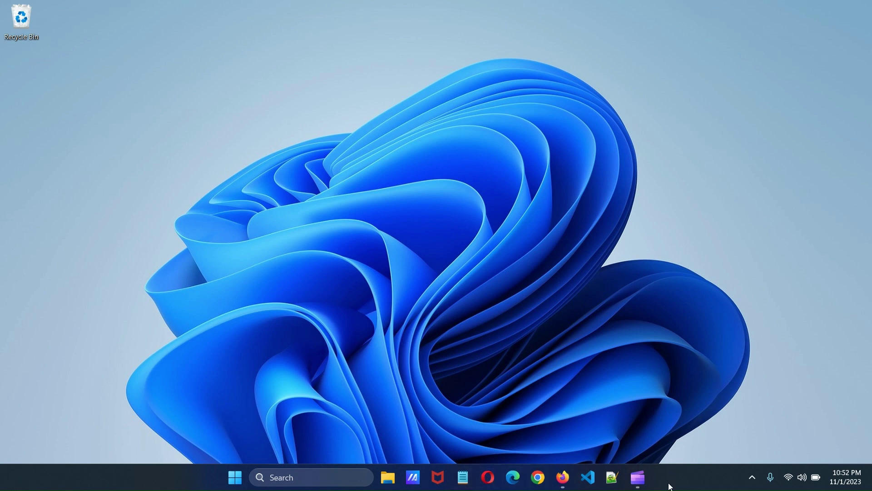
# - Open Settings from the Start menu and go to Personalization > Taskbar
pyautogui.click(235, 478)
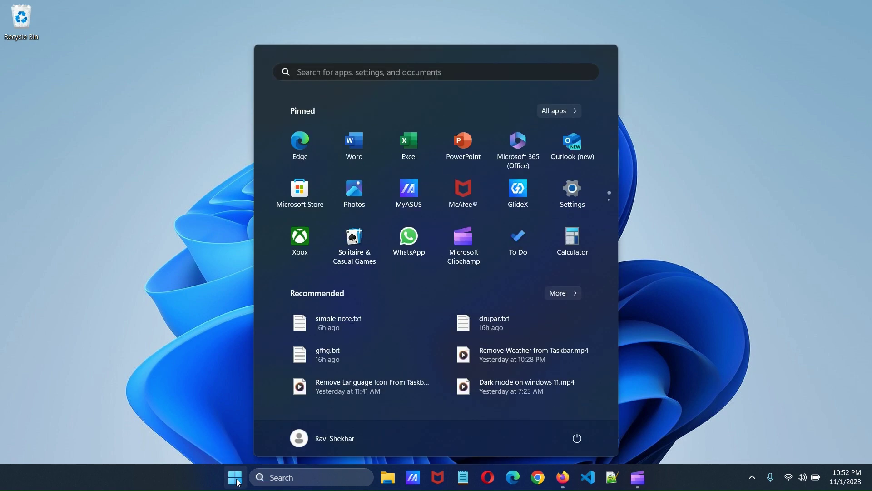
pyautogui.click(570, 194)
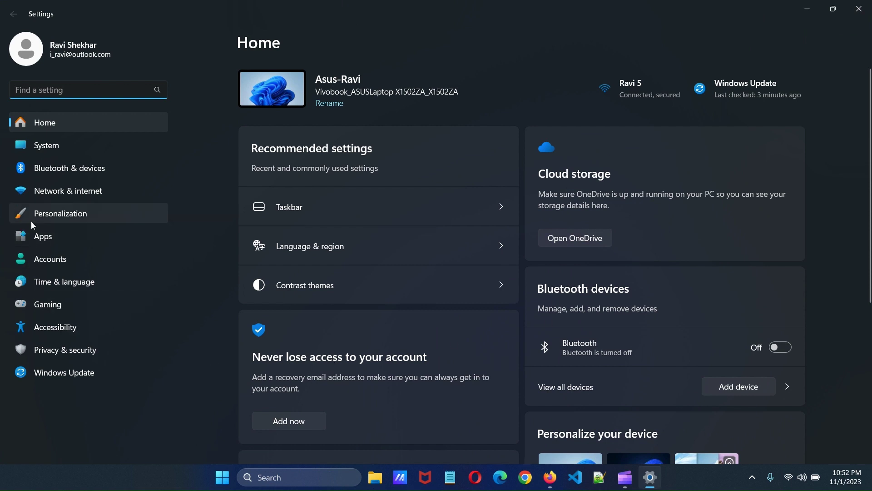
pyautogui.click(61, 215)
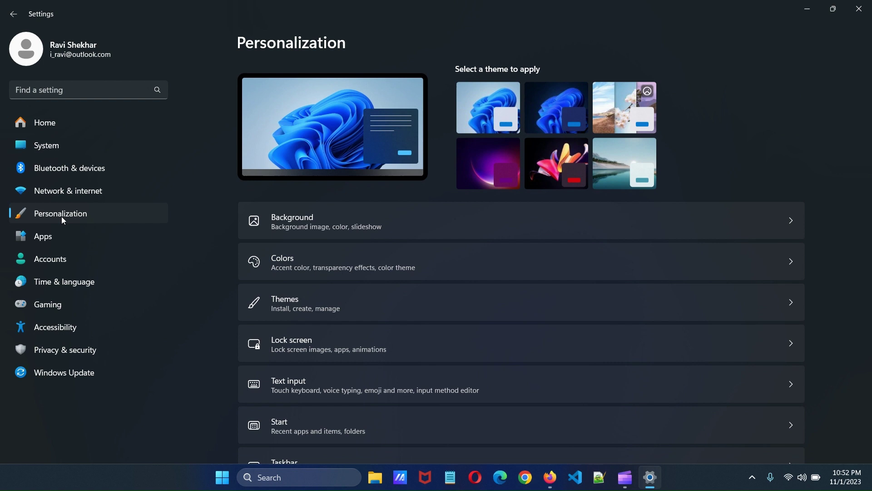
pyautogui.scroll(-2, 290, 324)
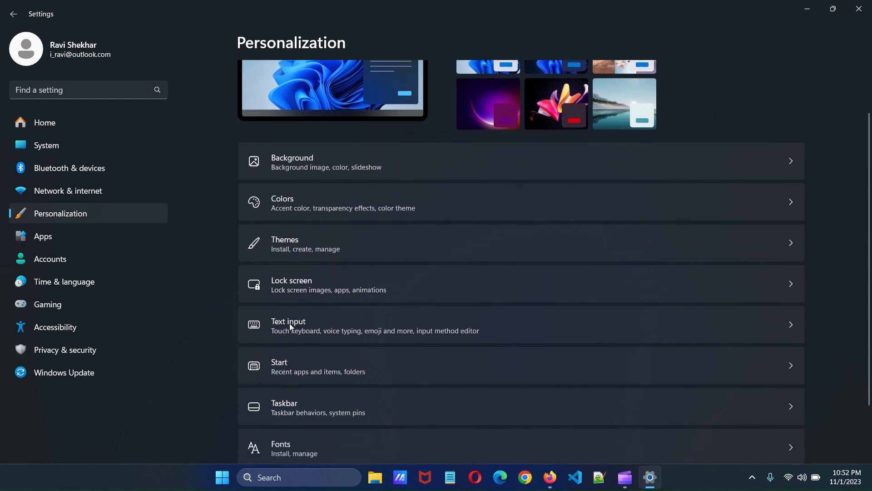
pyautogui.click(312, 410)
pyautogui.scroll(-1, 401, 353)
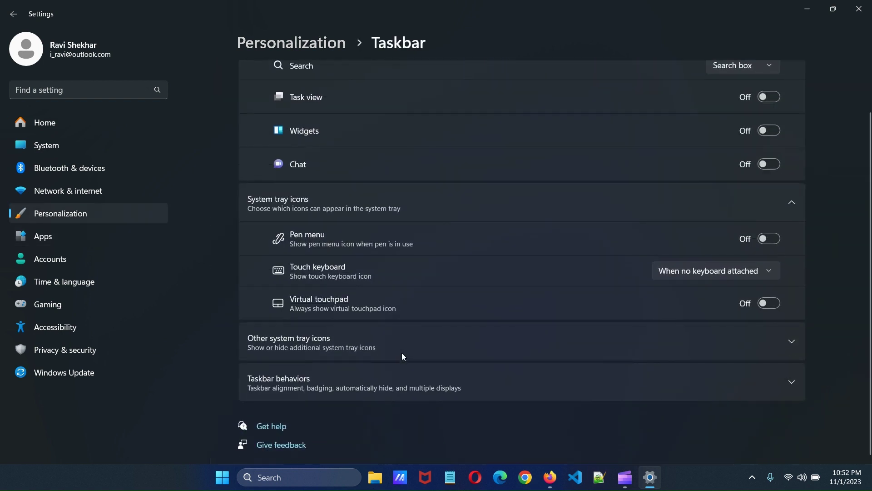
# - Set Taskbar alignment to Left under Taskbar behaviors
pyautogui.click(318, 387)
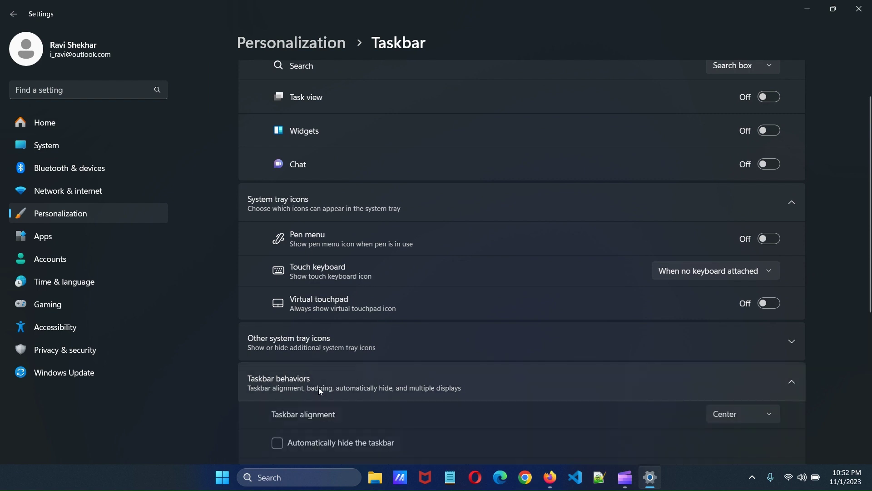
pyautogui.scroll(-2, 321, 384)
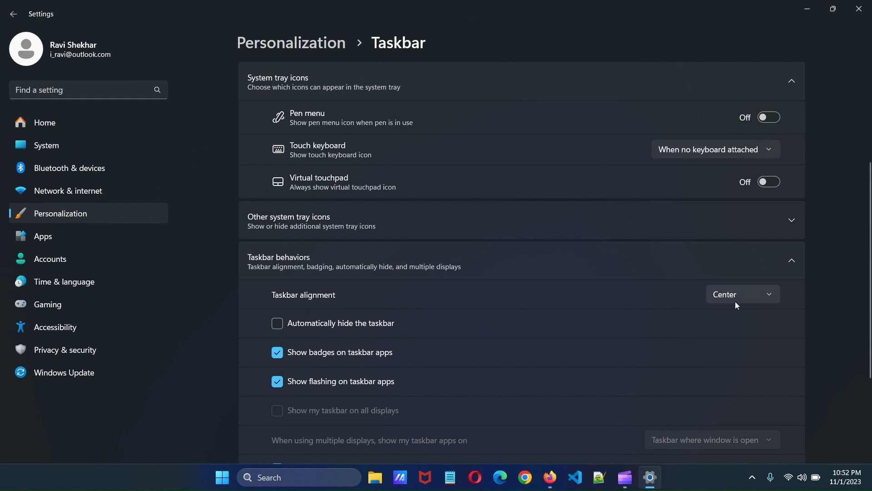
pyautogui.click(751, 295)
pyautogui.click(724, 274)
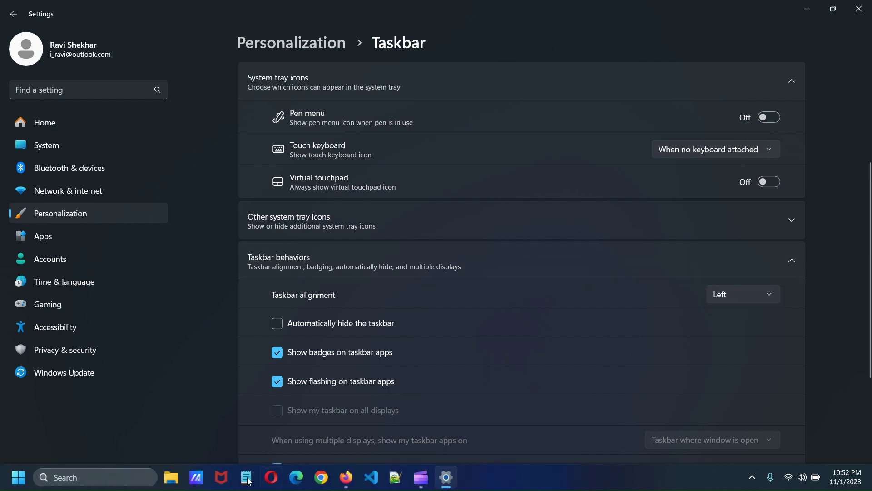